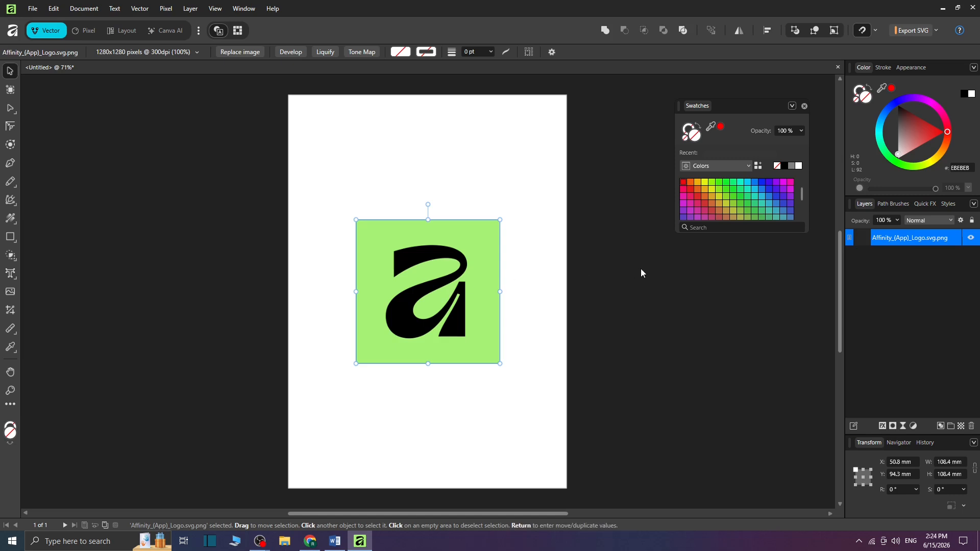
Step: Convert the placed logo image into vector curves with Image Trace, using a higher edge threshold
left_click(404, 299)
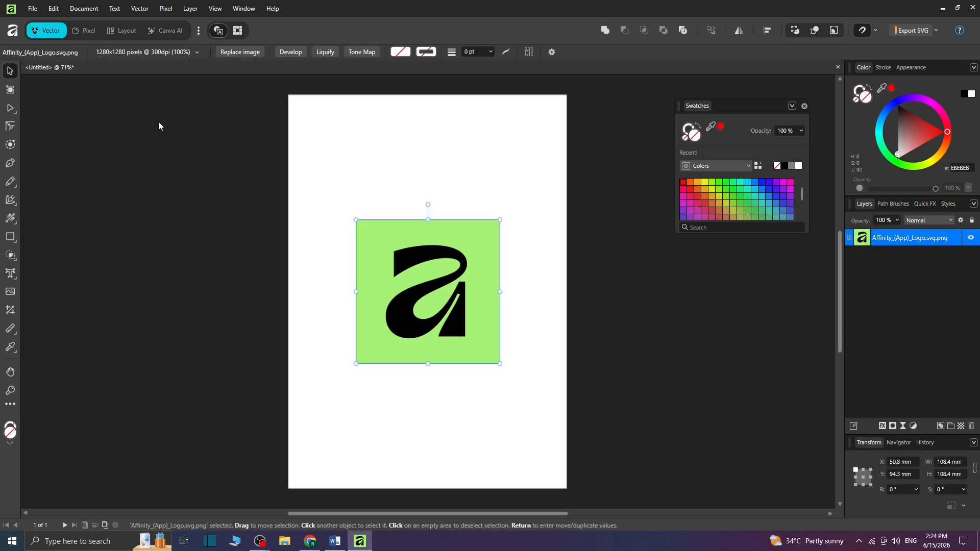
left_click(145, 11)
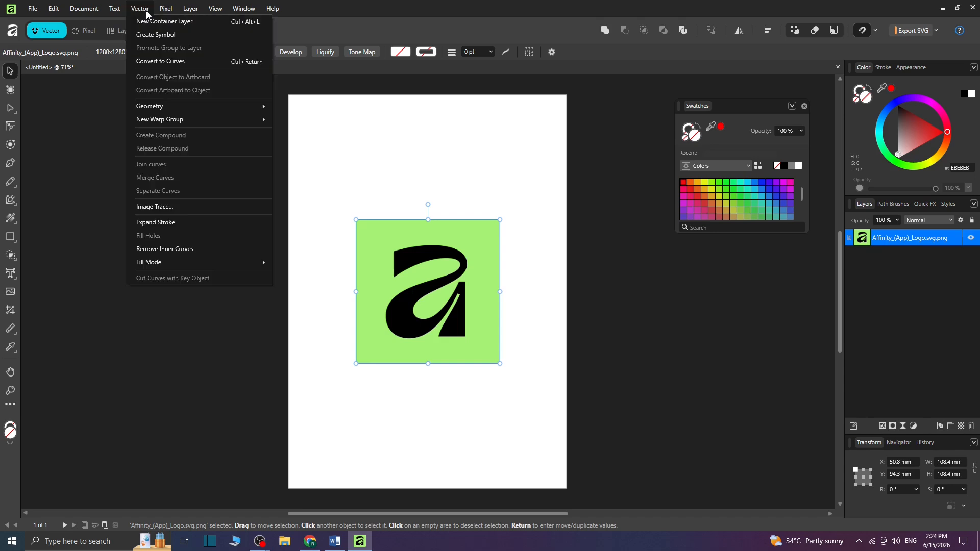
left_click(183, 206)
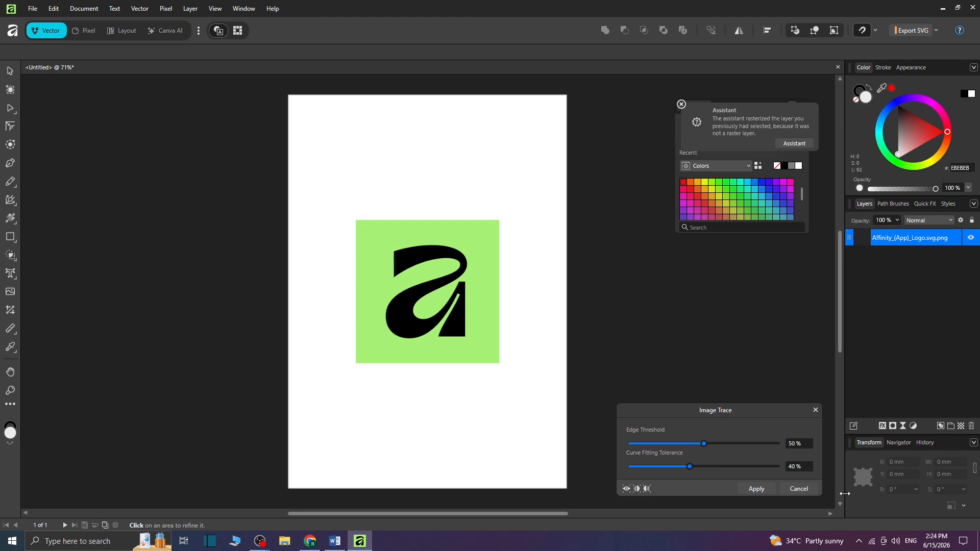
left_click_drag(711, 442, 811, 446)
left_click(755, 489)
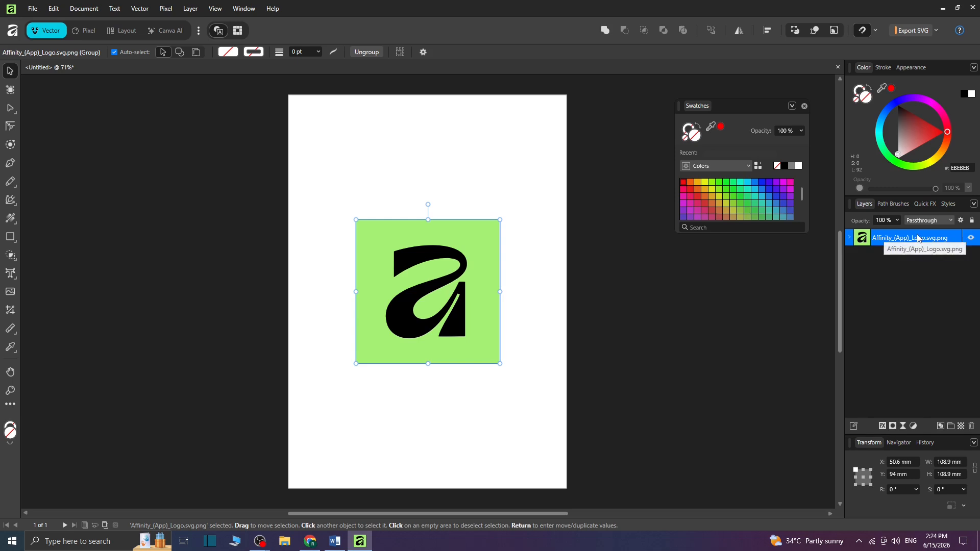
Step: Expand the traced logo group and release its faint bottommost curve from the group
left_click(850, 238)
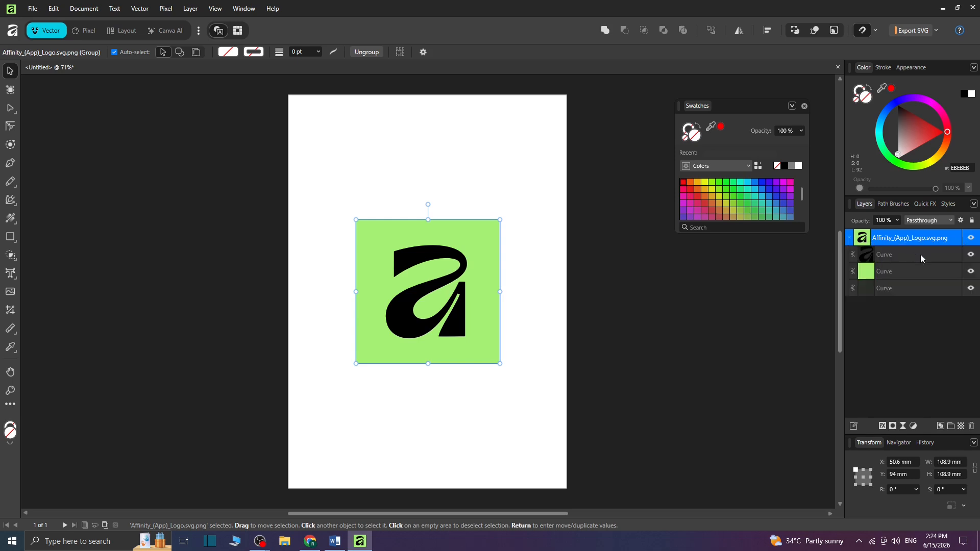
left_click(971, 255)
left_click(971, 255)
left_click(971, 272)
left_click(970, 272)
left_click(895, 289)
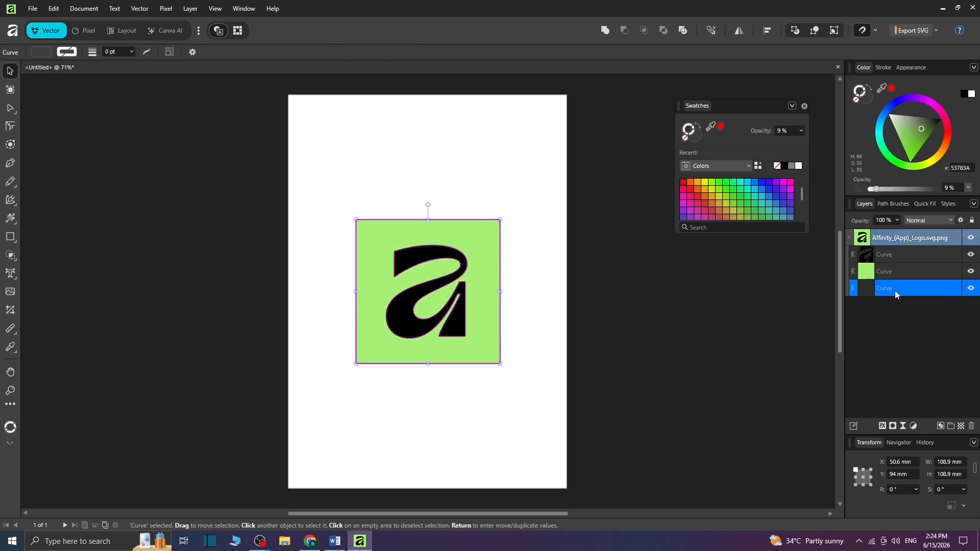
right_click(895, 288)
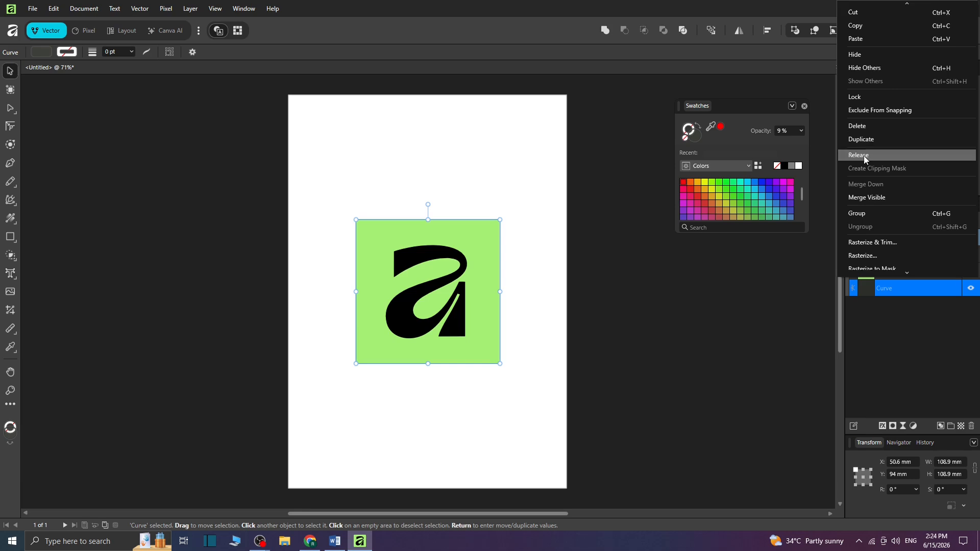
left_click(864, 153)
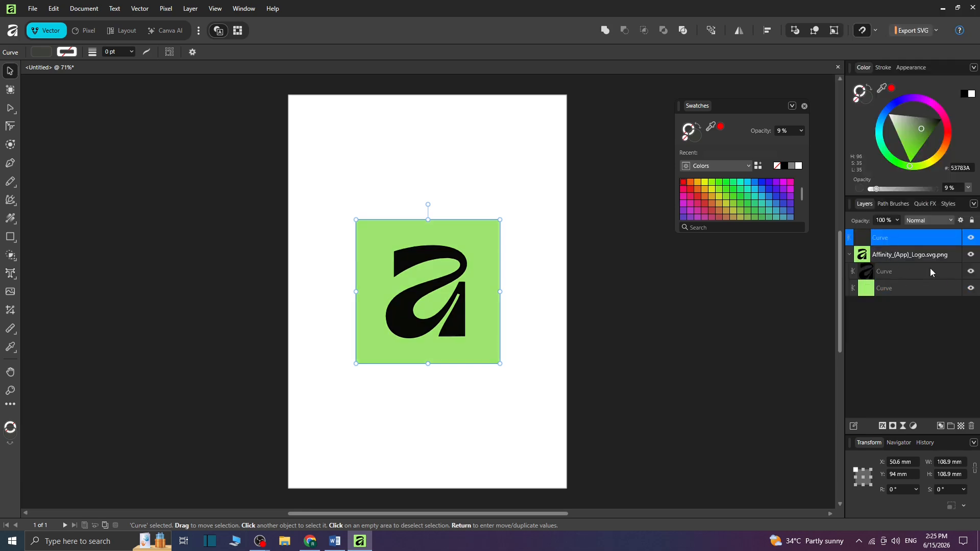
Step: Check what the two curves remaining in the logo group contain by toggling their visibility
left_click(850, 255)
left_click(849, 254)
left_click(970, 270)
left_click(971, 271)
left_click(971, 288)
left_click(970, 288)
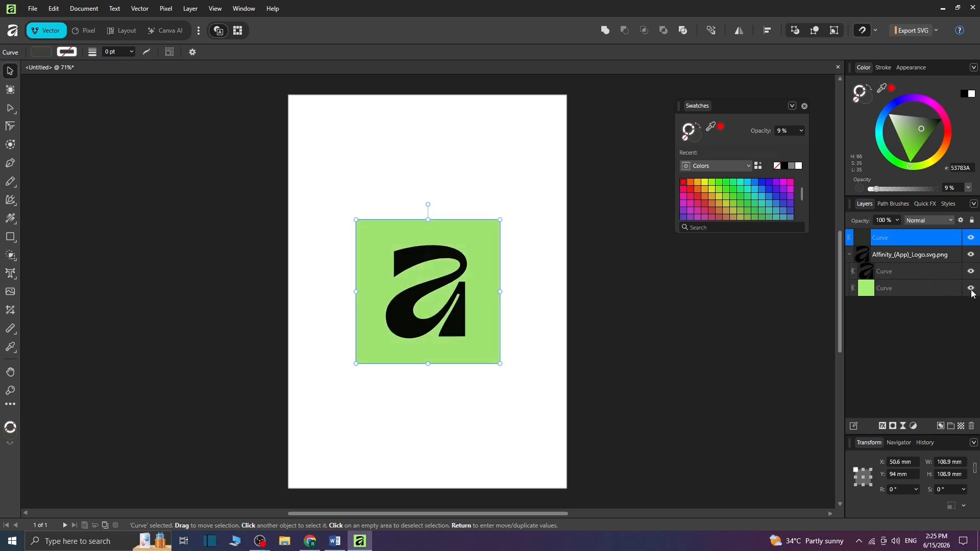
Step: Enable the 3D effect on the black letter curve and open its detailed effect settings
left_click(900, 273)
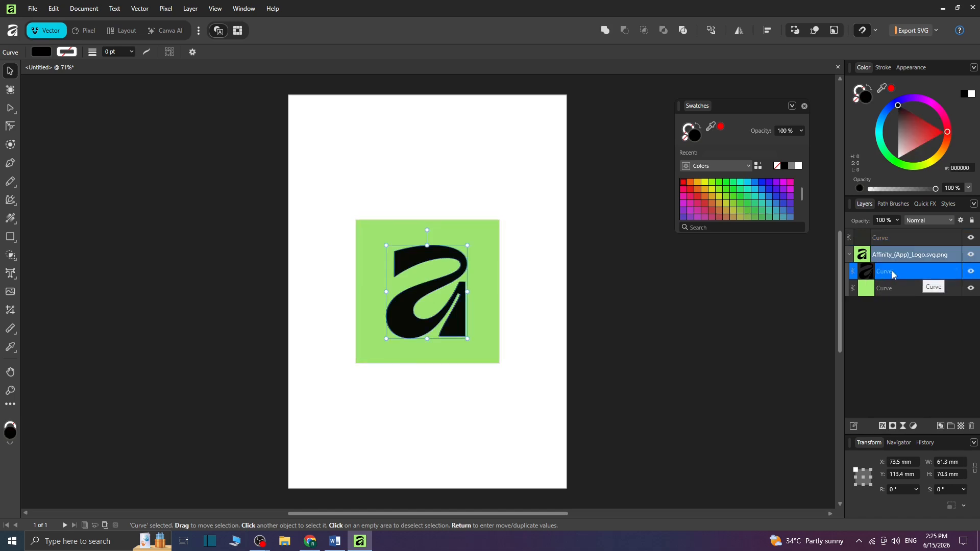
left_click(922, 204)
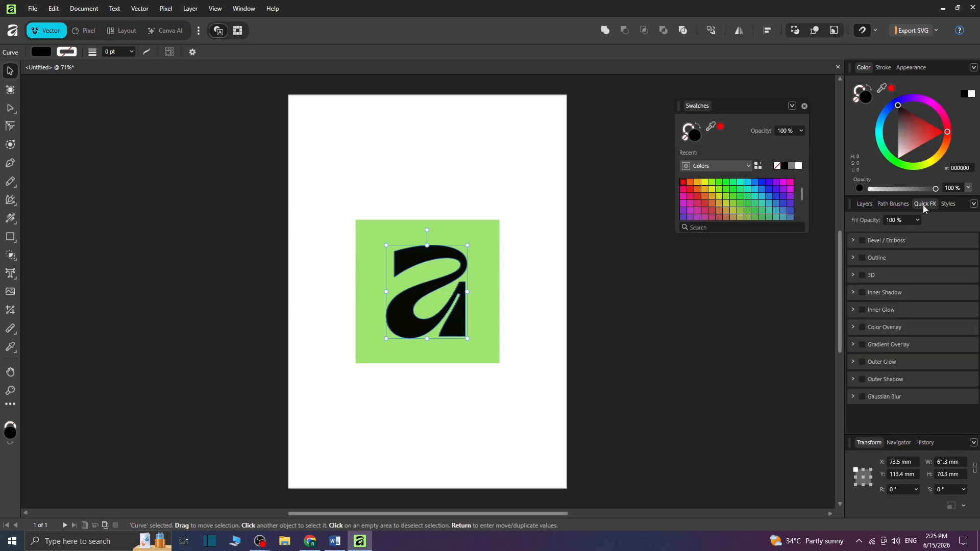
left_click(861, 275)
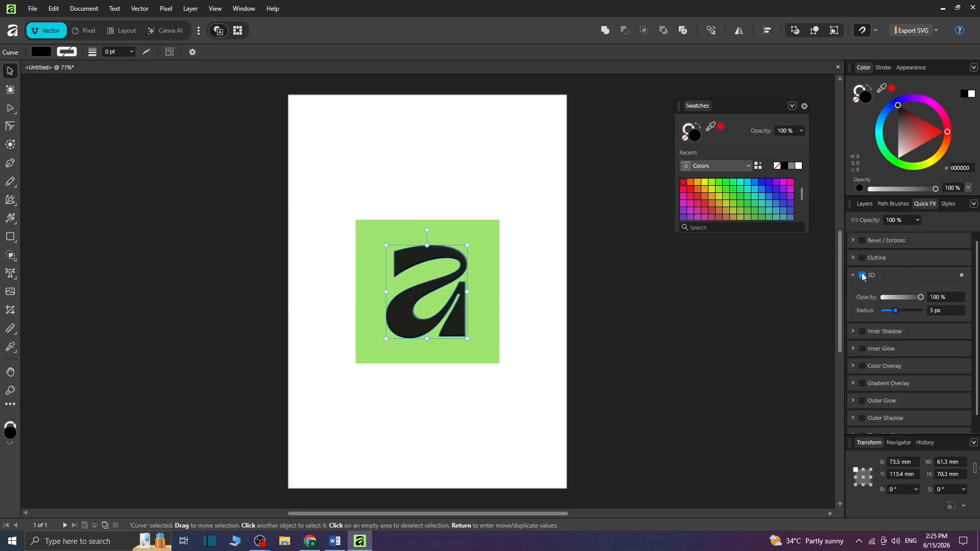
left_click(962, 276)
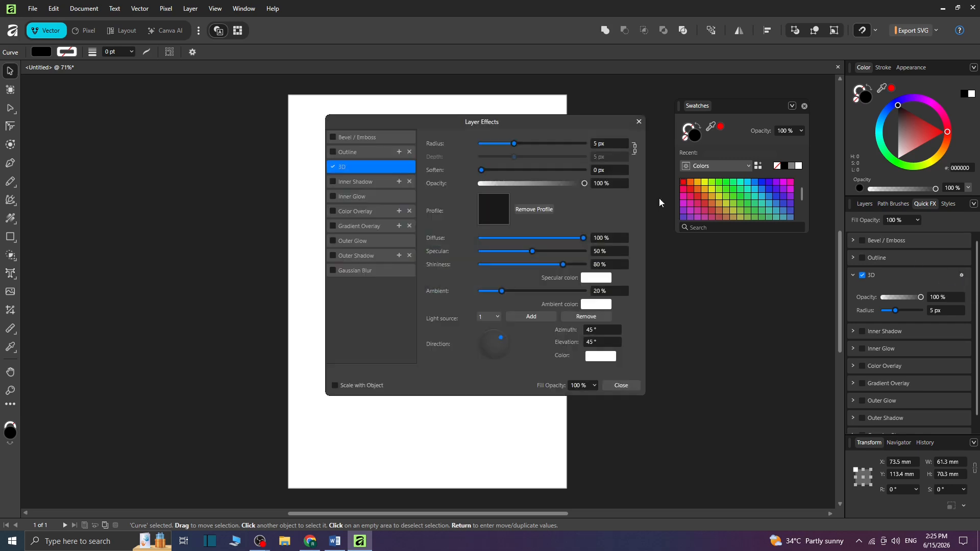
Step: Unlink the 3D effect's depth from its radius, then set radius 41.7 px, depth 100 px and soften 14.2 px
left_click_drag(445, 127, 656, 175)
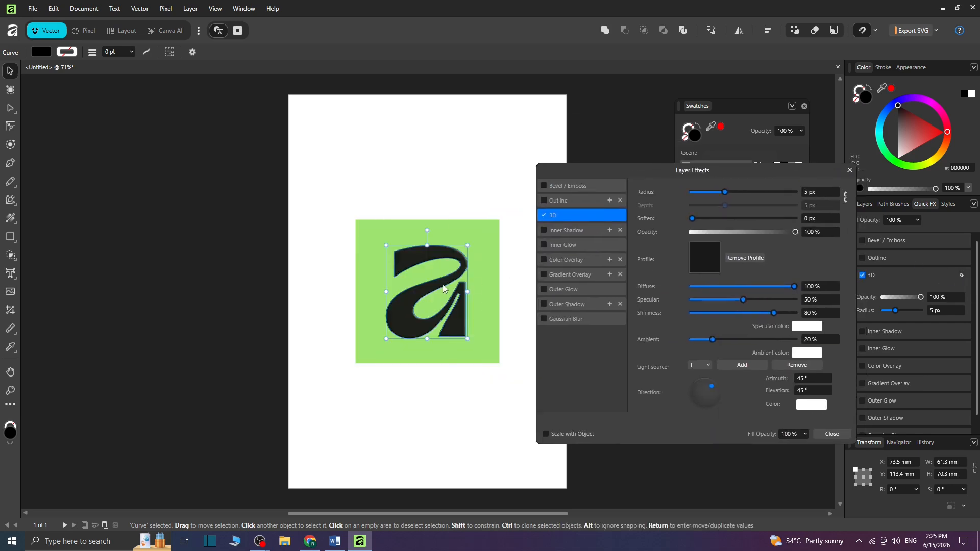
scroll(443, 334, "up", 2)
scroll(444, 347, "up", 3)
scroll(445, 362, "down", 1)
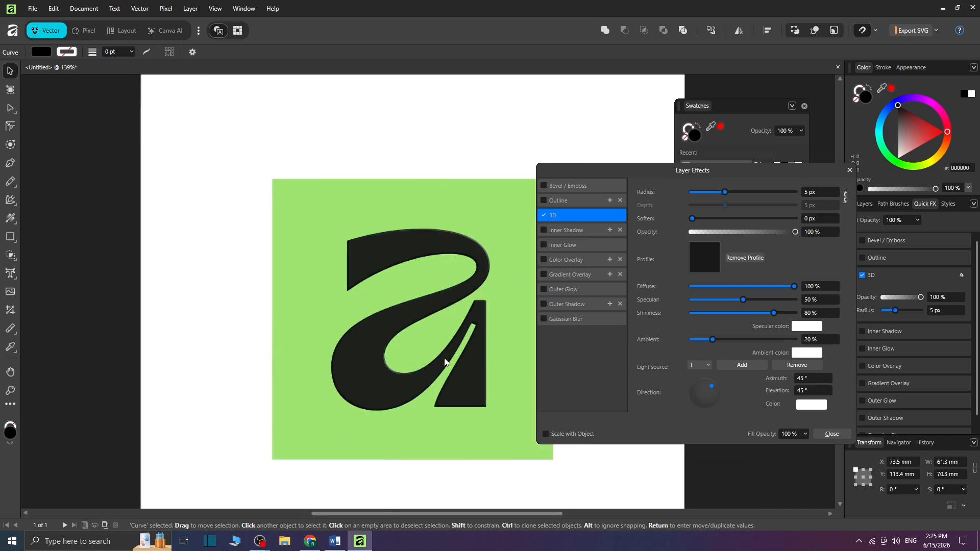
left_click_drag(488, 314, 385, 264)
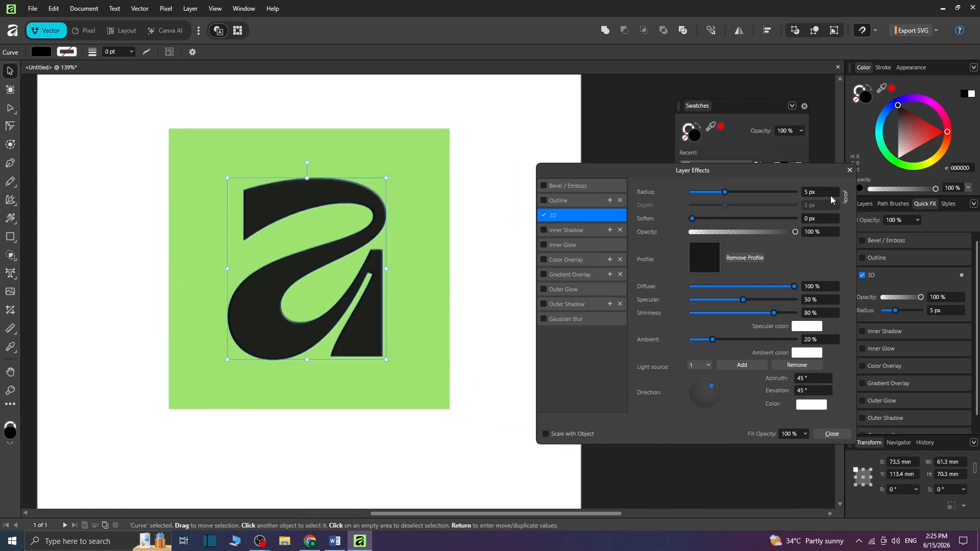
left_click(846, 196)
left_click_drag(725, 204, 799, 206)
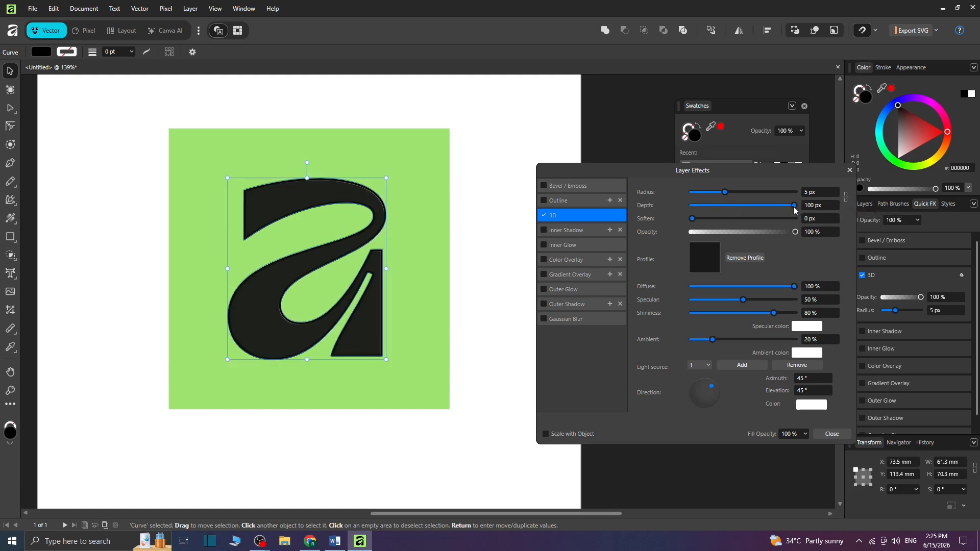
left_click_drag(728, 192, 773, 193)
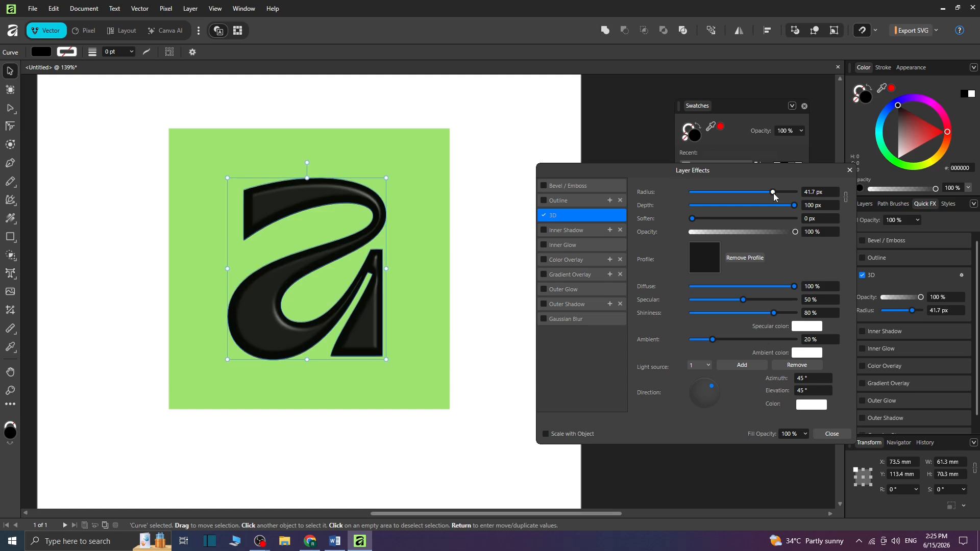
mouse_move(770, 196)
left_mouse_down()
mouse_move(651, 192)
mouse_move(758, 193)
left_mouse_up()
left_click_drag(693, 218, 752, 219)
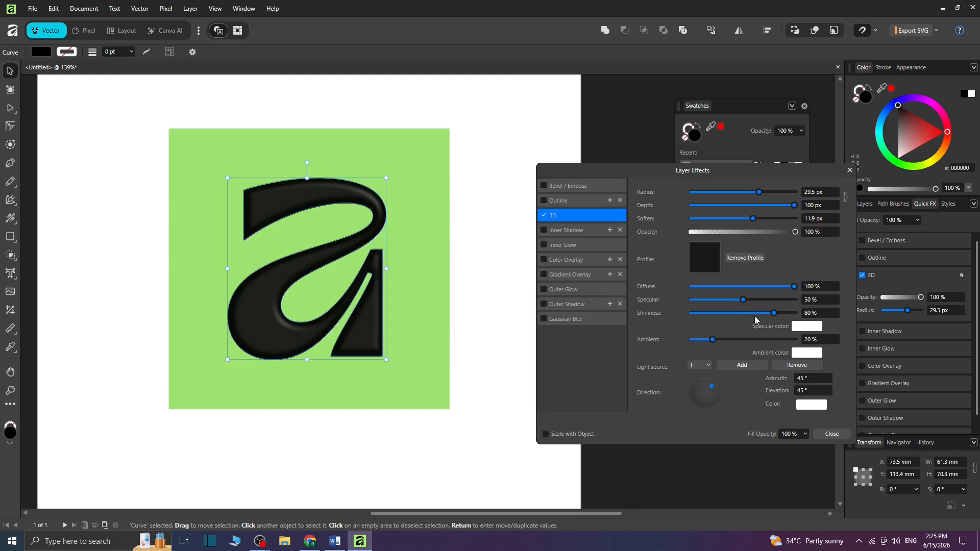
left_click_drag(753, 219, 774, 196)
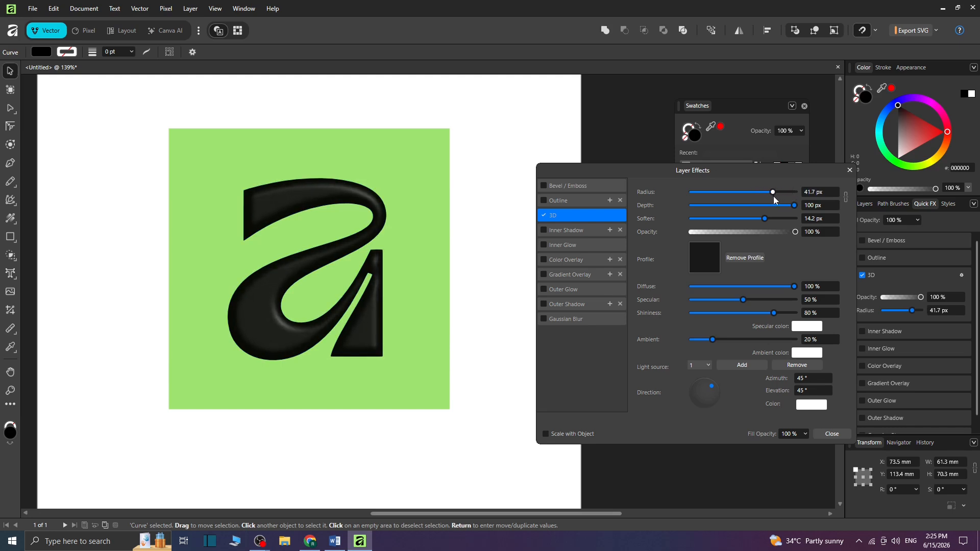
Step: Add an outer shadow to the letter with radius 27.9 px, offset 10.3 px and intensity 14%, and close the effect settings
left_click(544, 231)
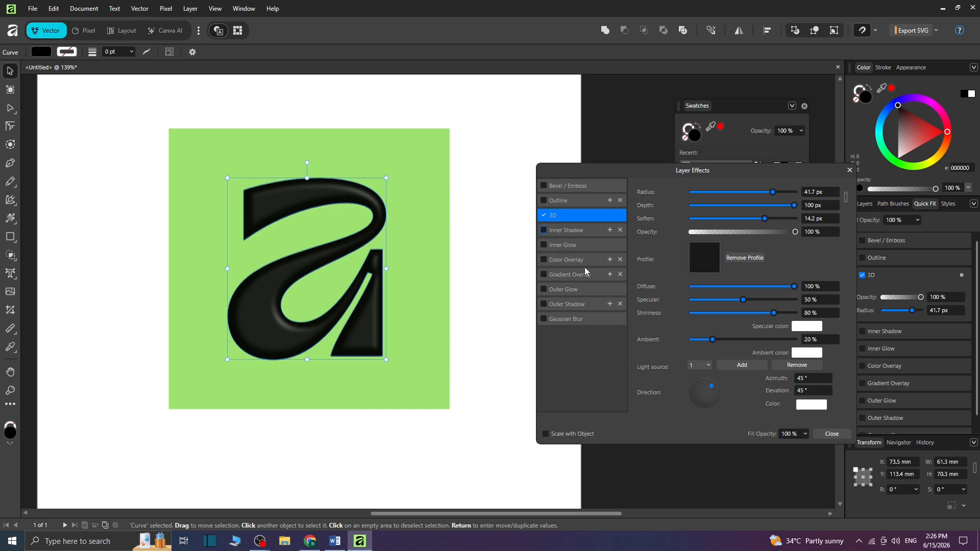
left_click(544, 290)
left_click(544, 290)
left_click(544, 305)
left_click(574, 304)
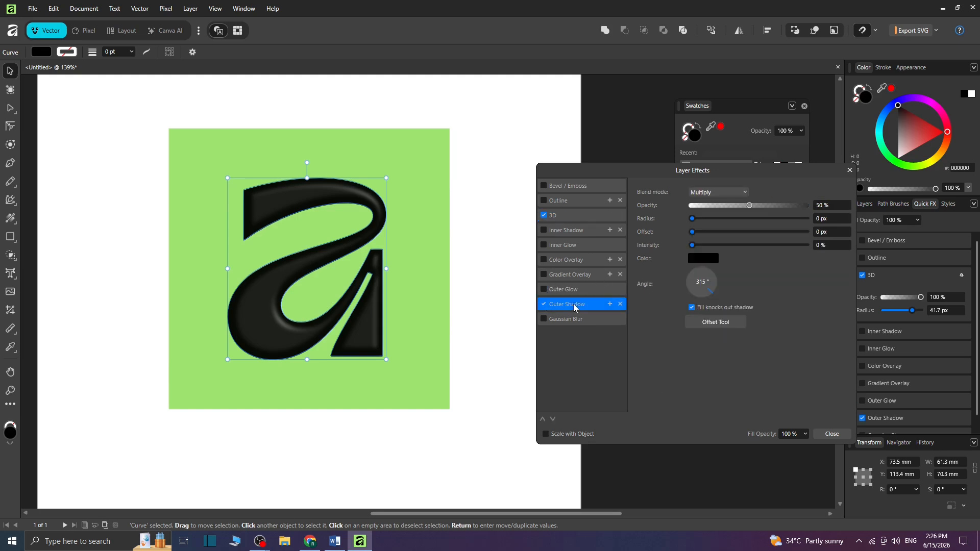
left_click_drag(699, 223, 707, 246)
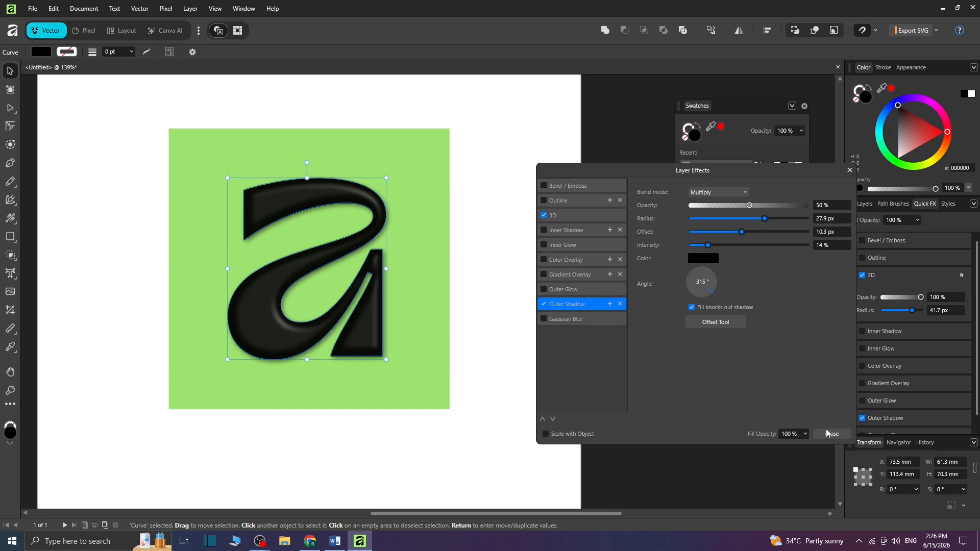
left_click(827, 433)
Step: Draw a rounded rectangle about 103.5 by 104.7 mm over the green logo background
left_click(863, 204)
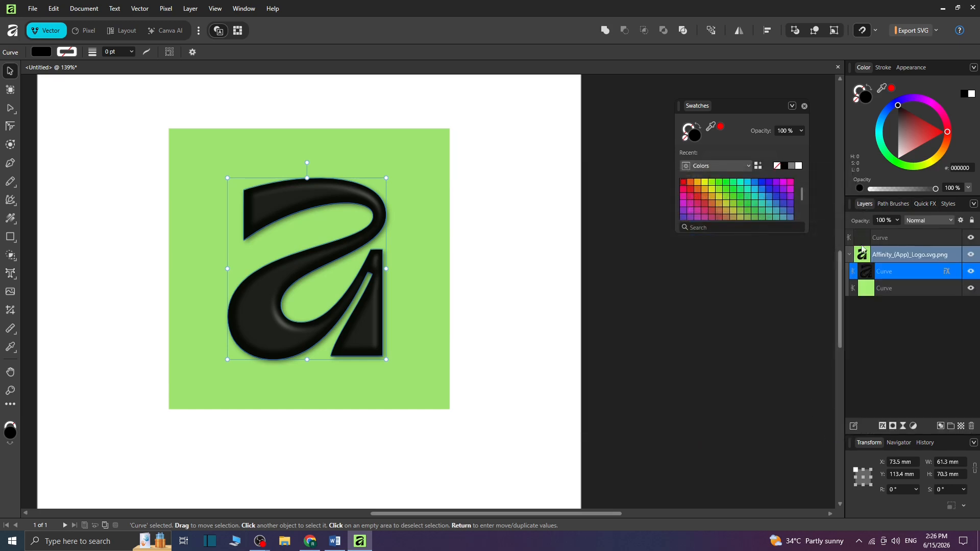
left_click(895, 287)
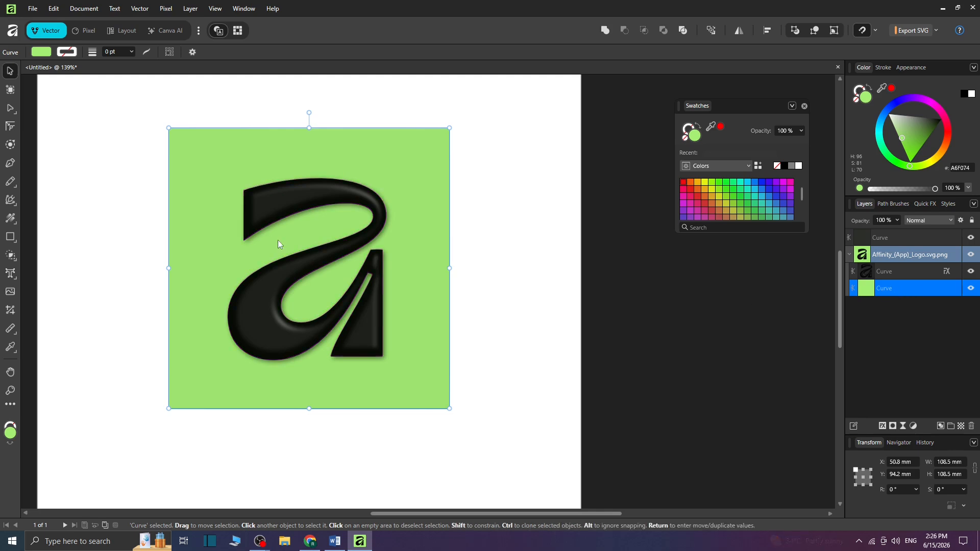
left_click(196, 170)
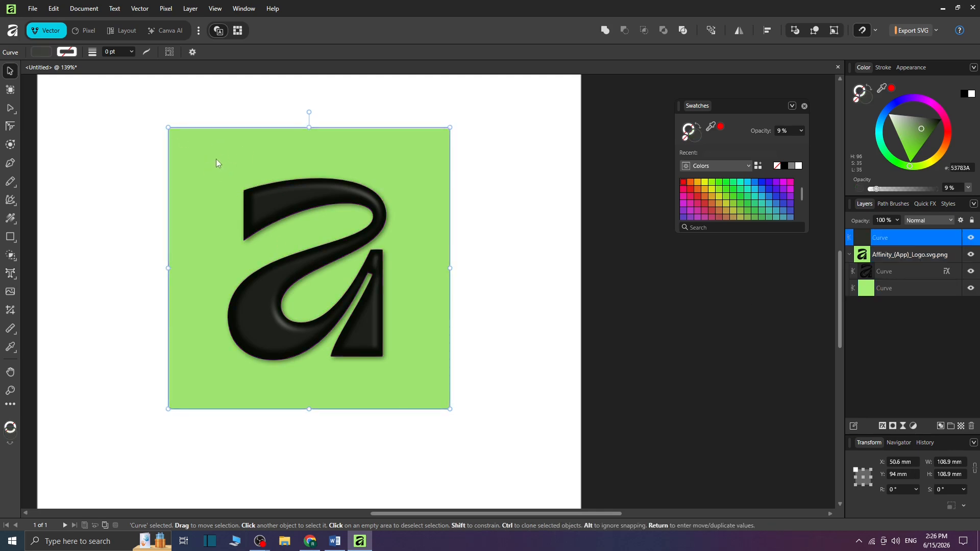
left_click(10, 241)
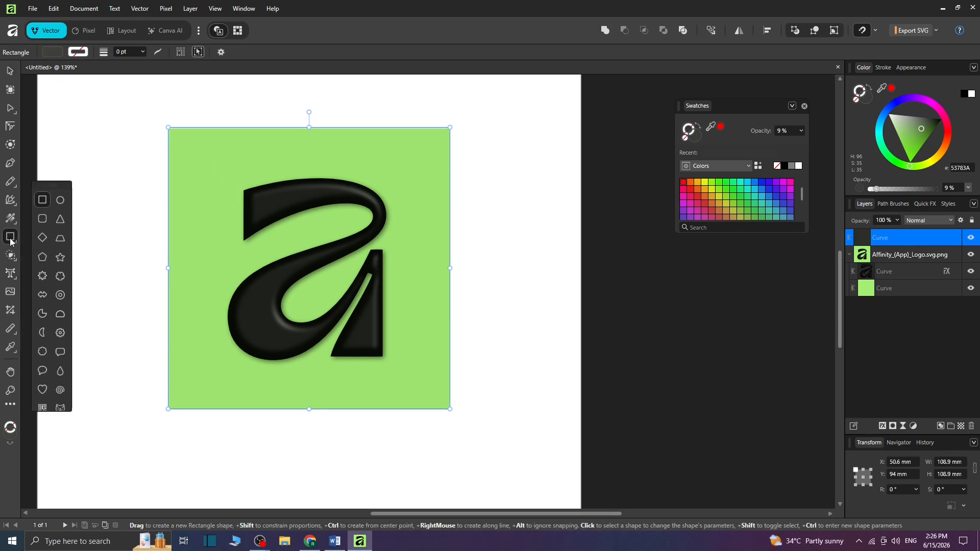
left_click(42, 220)
left_click_drag(182, 133, 449, 404)
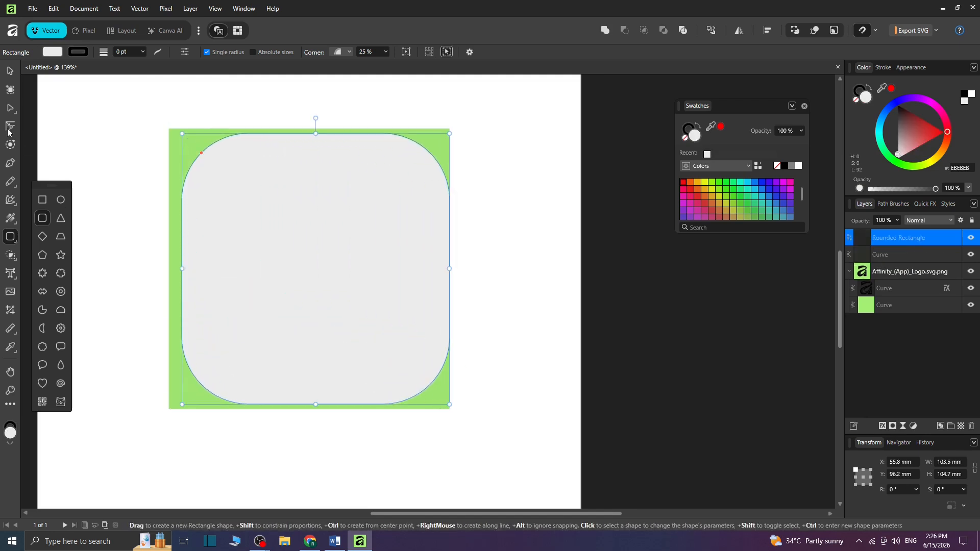
Step: Resize the rounded rectangle to about 108.5 by 108.7 mm so its edges align with the green square
left_click(10, 71)
left_click_drag(182, 269, 169, 268)
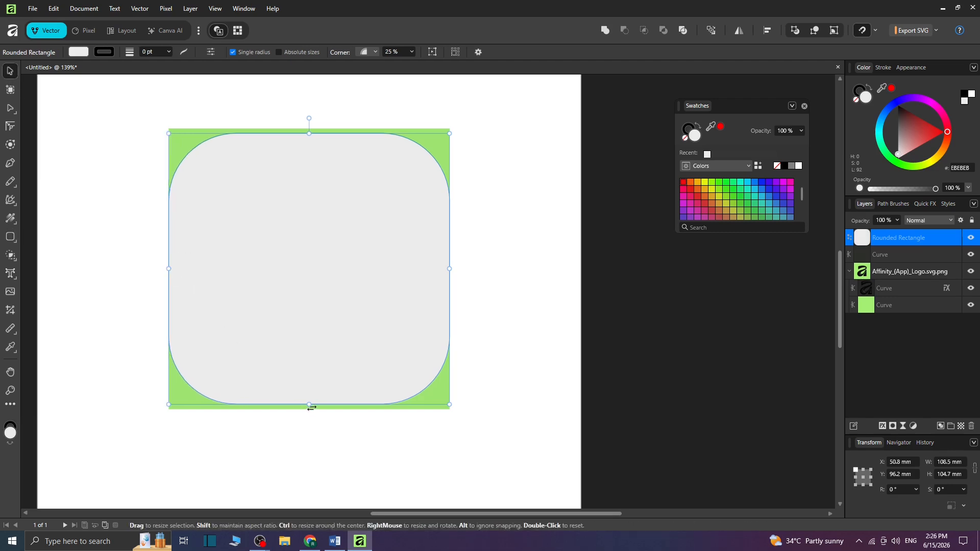
left_click_drag(310, 407, 309, 408)
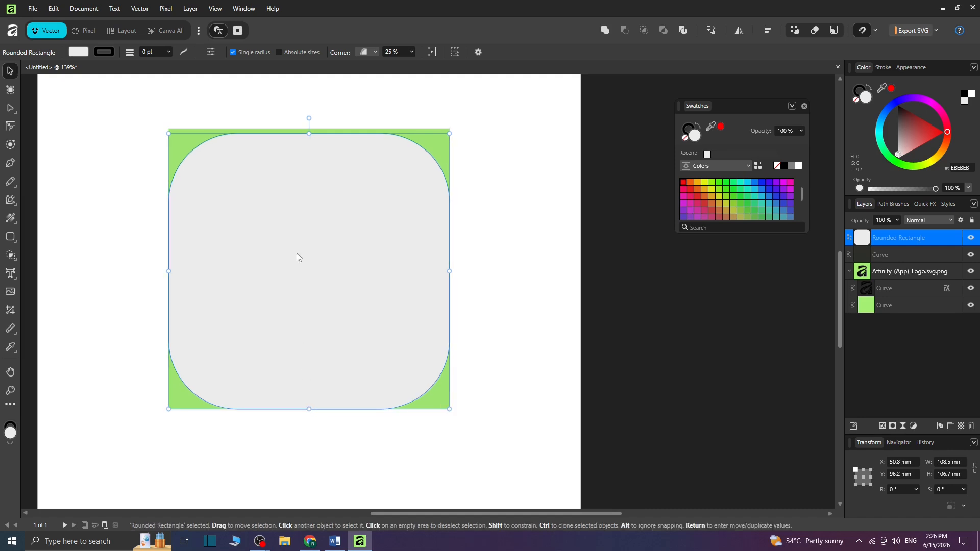
left_click_drag(312, 131, 309, 128)
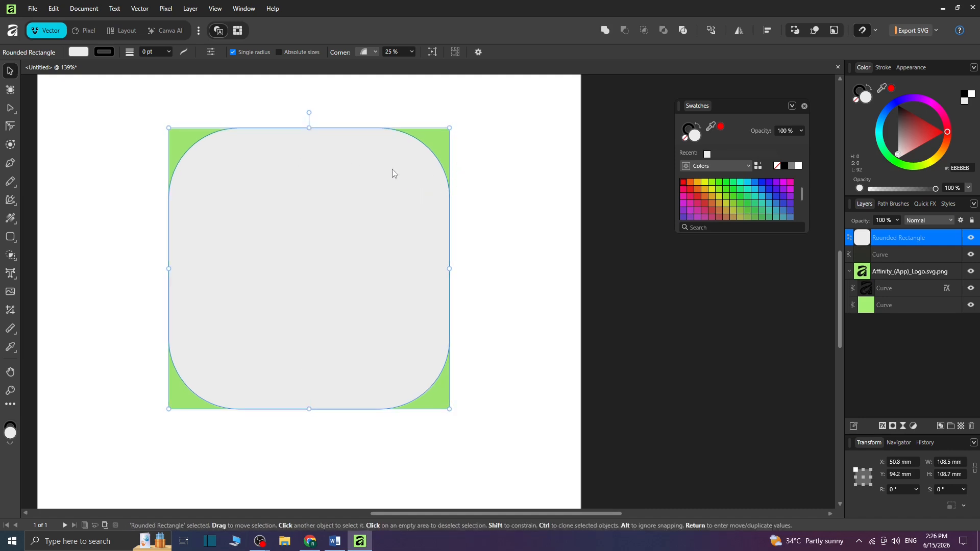
Step: Set the rounded rectangle's corner radius to 19%, keeping the rounded corner type
left_click(373, 52)
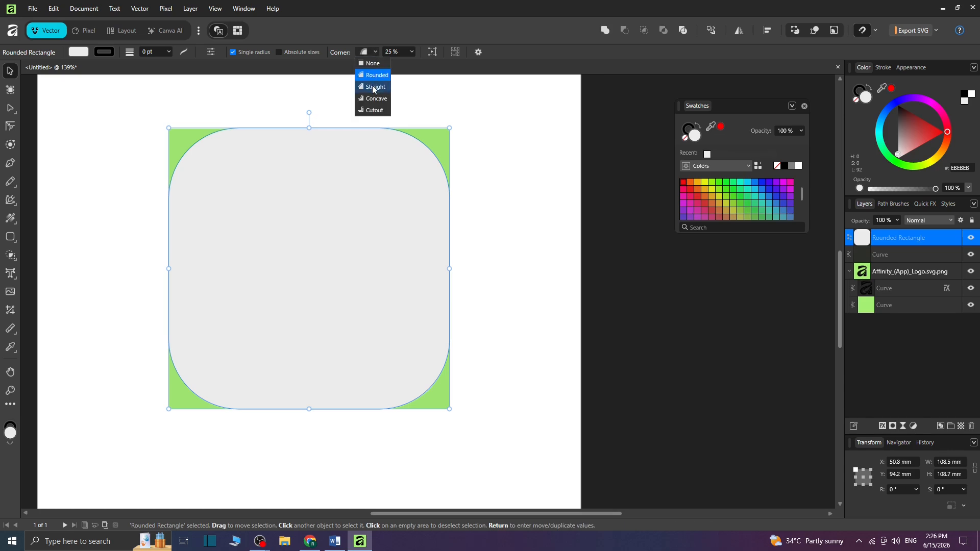
left_click(400, 53)
left_click(411, 52)
mouse_move(414, 64)
left_mouse_down()
mouse_move(431, 64)
mouse_move(400, 64)
mouse_move(410, 64)
left_mouse_up()
left_click(488, 163)
left_click(385, 215)
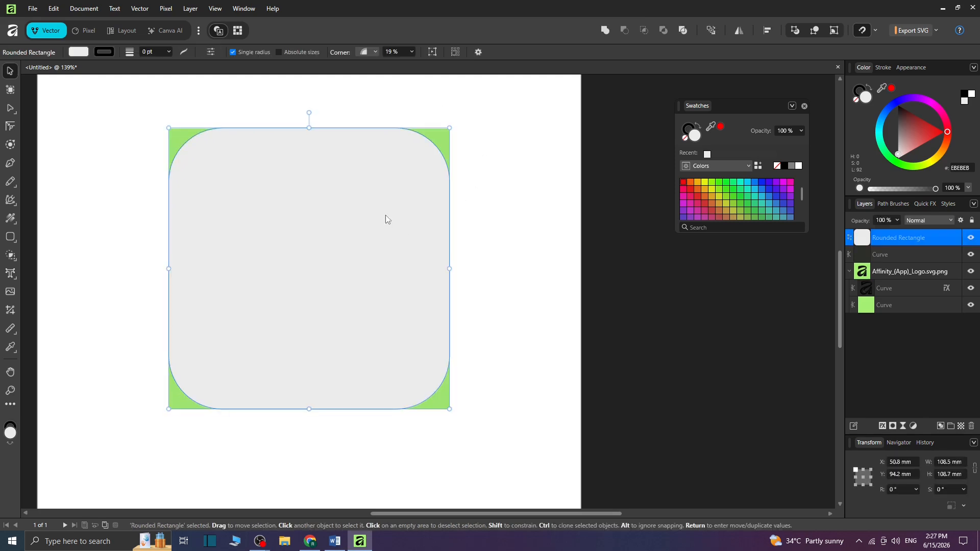
Step: Ungroup the imported Affinity logo so its letter and green square become separate layers
left_click(893, 276)
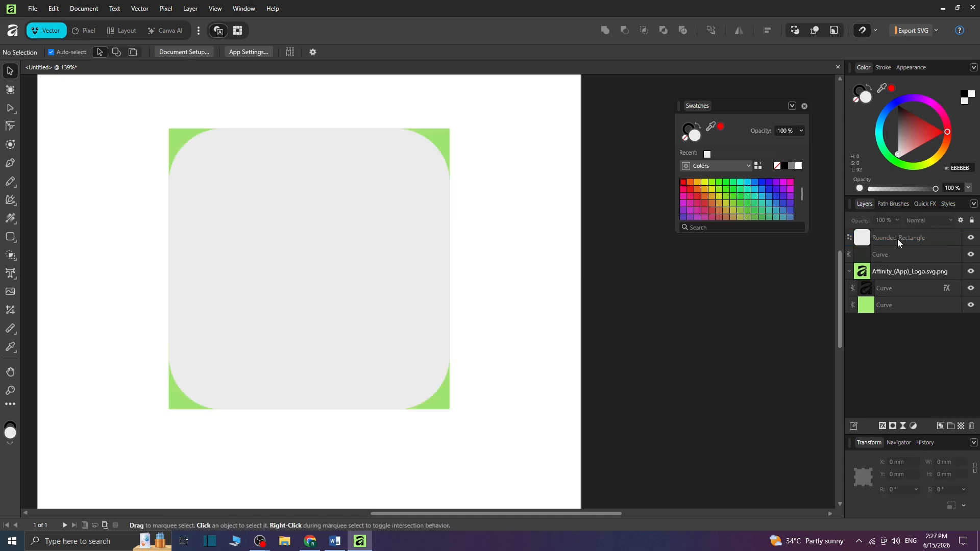
left_click(897, 238)
left_click(901, 274)
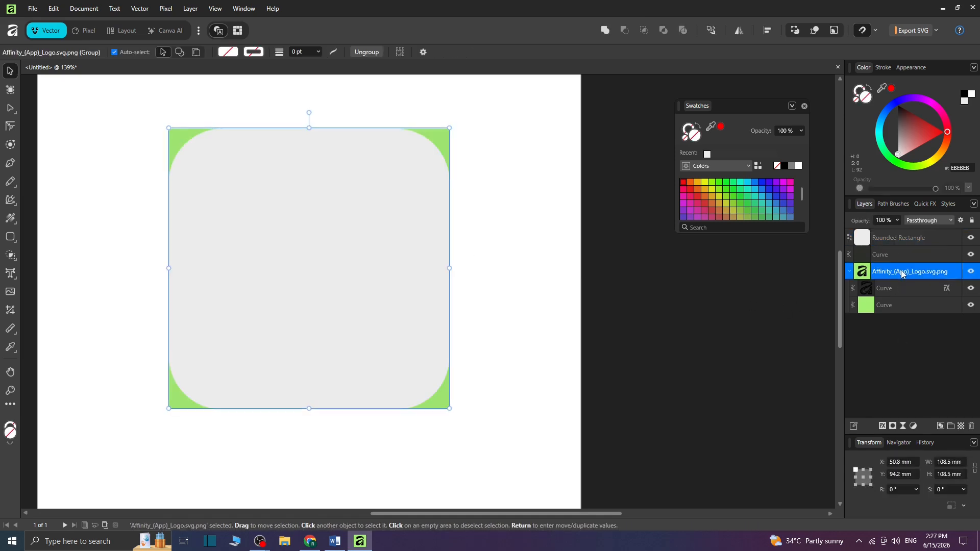
right_click(901, 274)
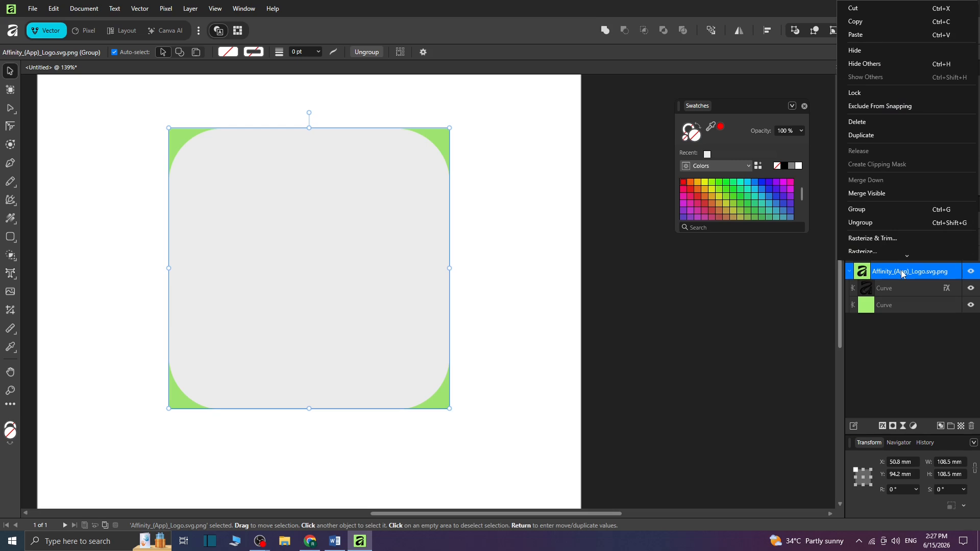
left_click(871, 223)
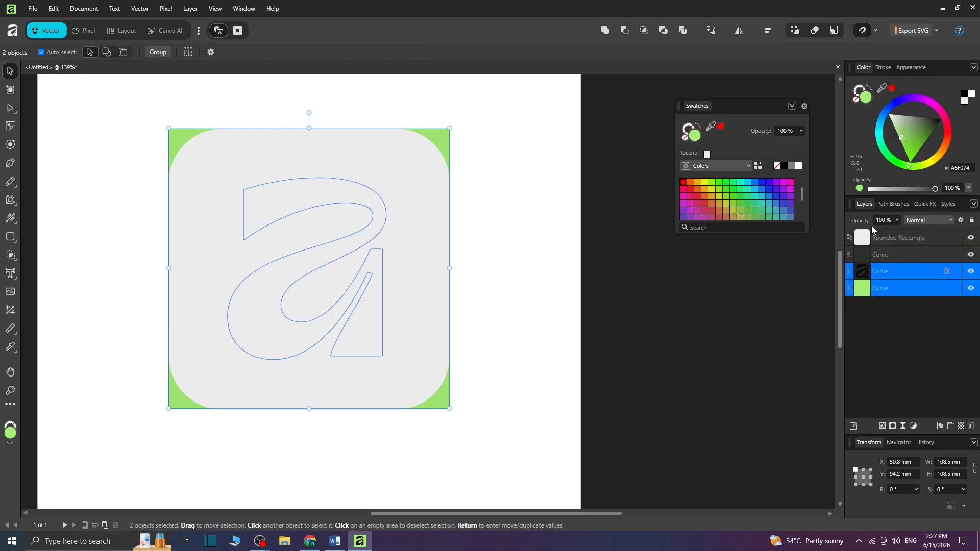
Step: Delete the faint semi-transparent curve layer lying between the rounded rectangle and the letter
left_click(936, 313)
left_click(889, 253)
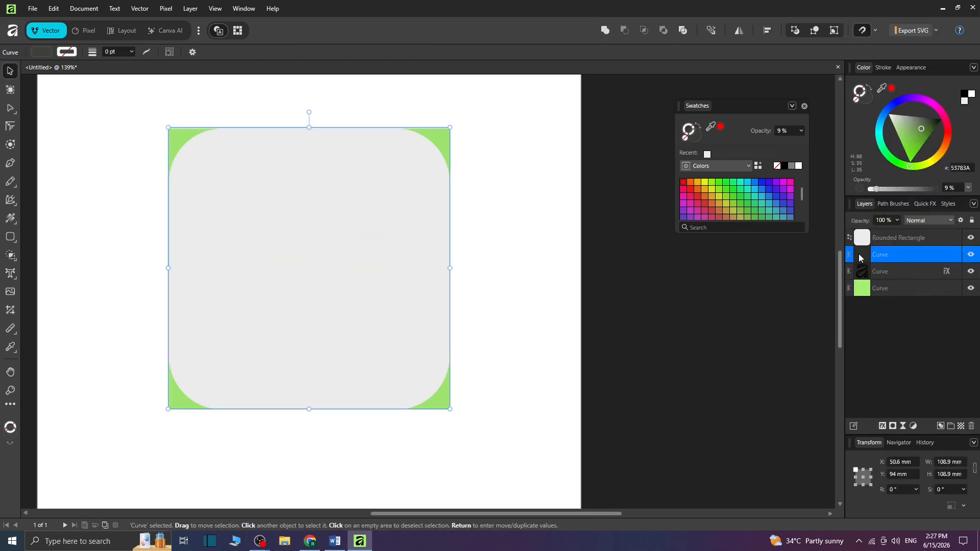
right_click(916, 253)
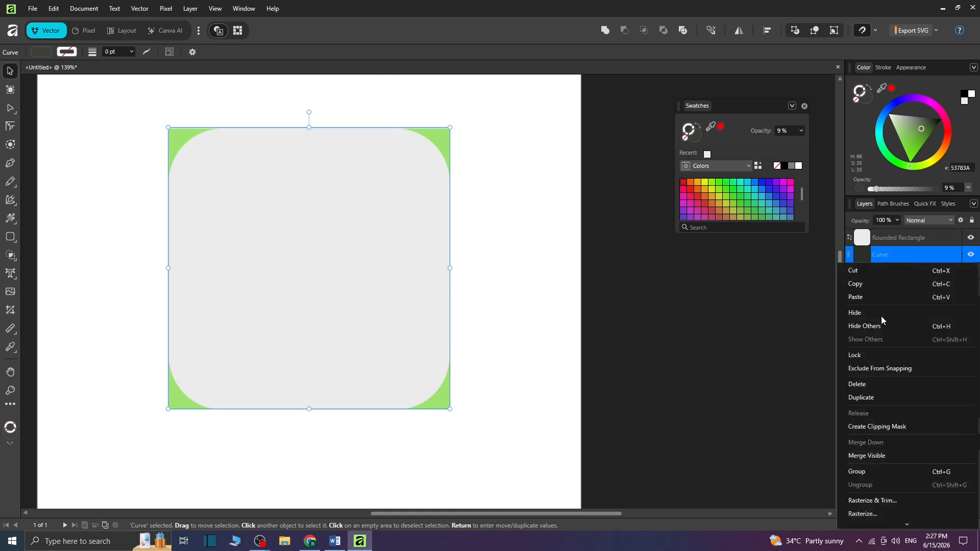
left_click(877, 384)
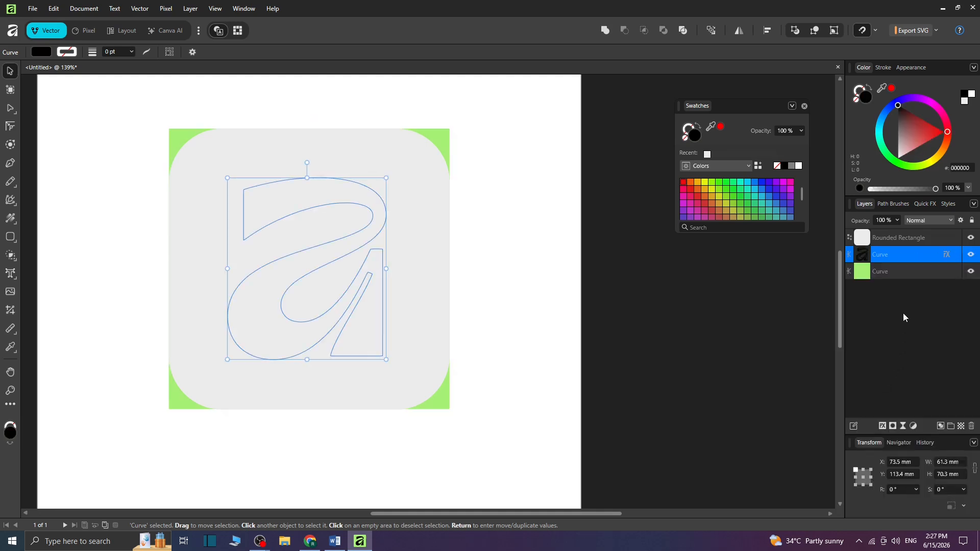
Step: Move the letter's layer above the rounded rectangle in the layer order
left_click(899, 239)
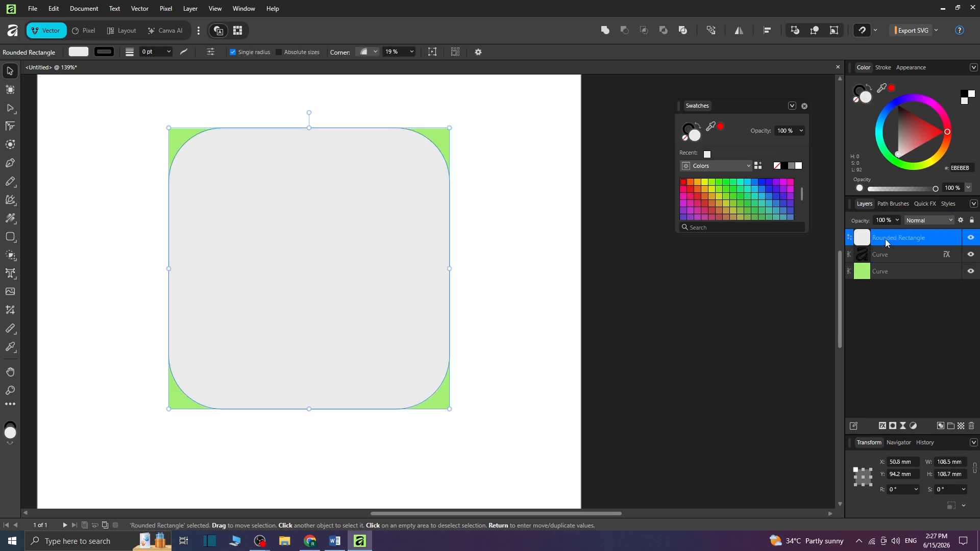
left_click_drag(884, 258, 883, 228)
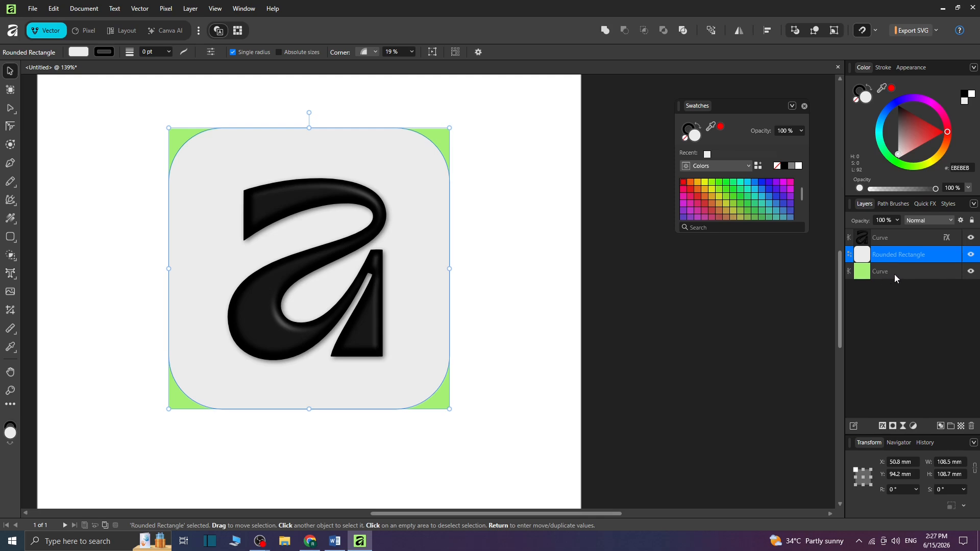
left_click_drag(893, 274, 893, 256)
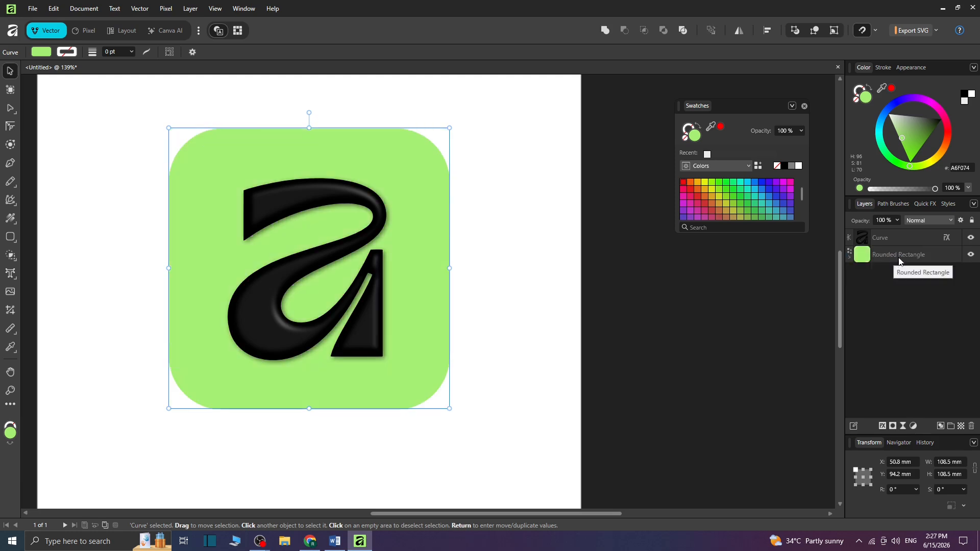
key("ctrl+z")
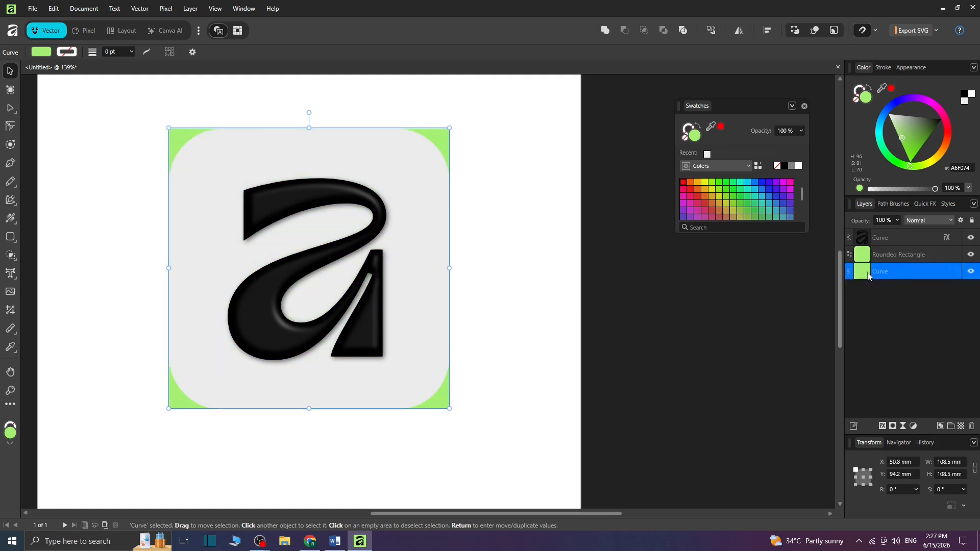
key("ctrl+z")
Step: Clip the green square inside the rounded rectangle by nesting its layer within it
left_click_drag(912, 274, 911, 256)
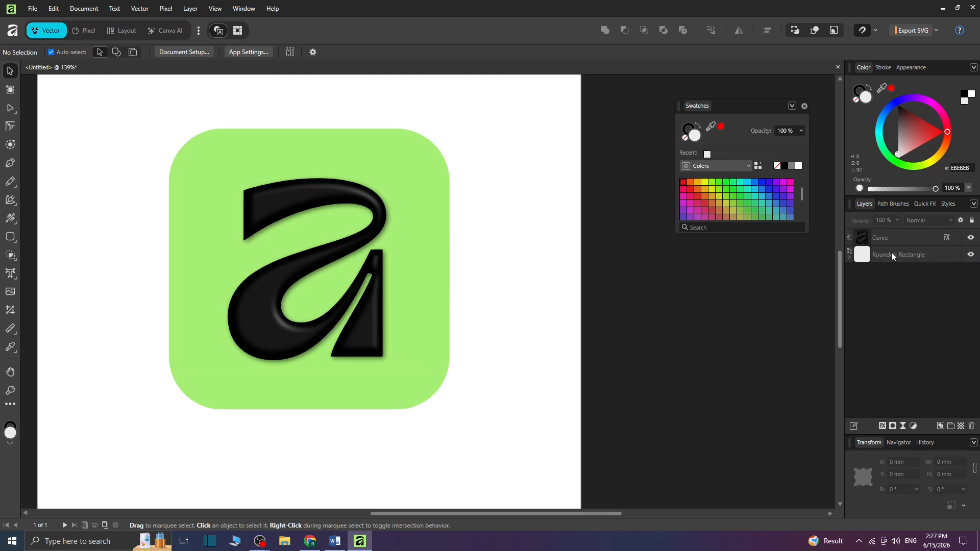
Step: Add a 3D layer effect to the rounded rectangle with radius 39.5 px, unlinked depth 100 px, soften 18.2 px and opacity 60%
left_click(891, 253)
left_click(923, 203)
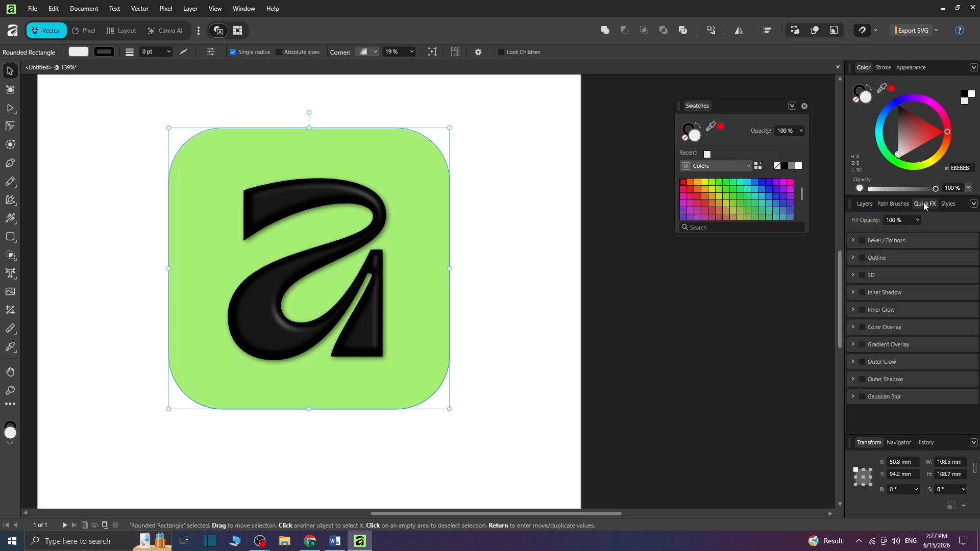
left_click(863, 275)
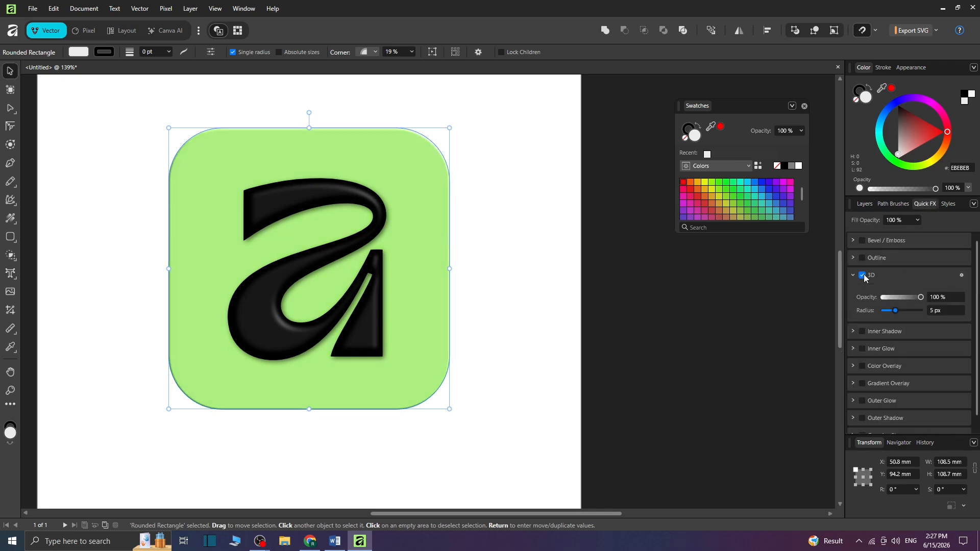
left_click(961, 276)
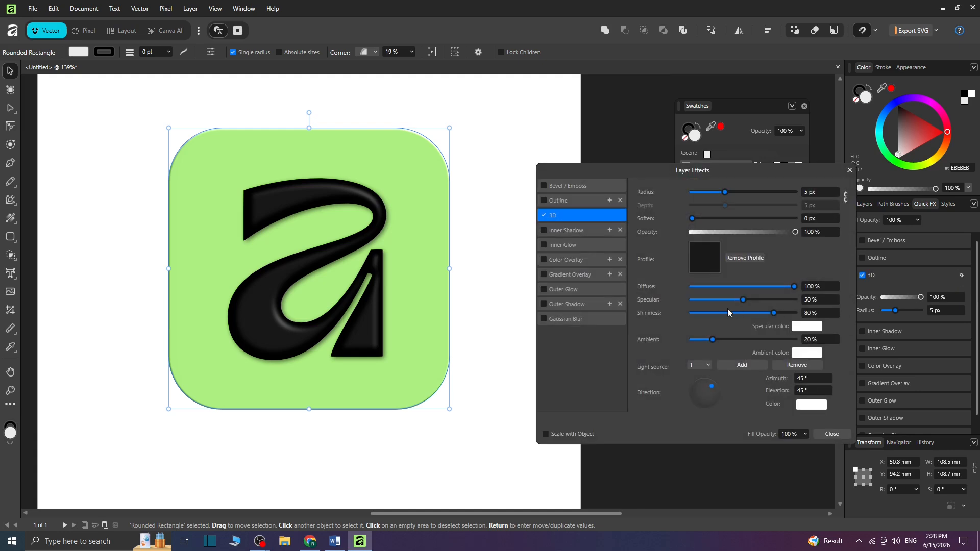
left_click_drag(732, 192, 803, 194)
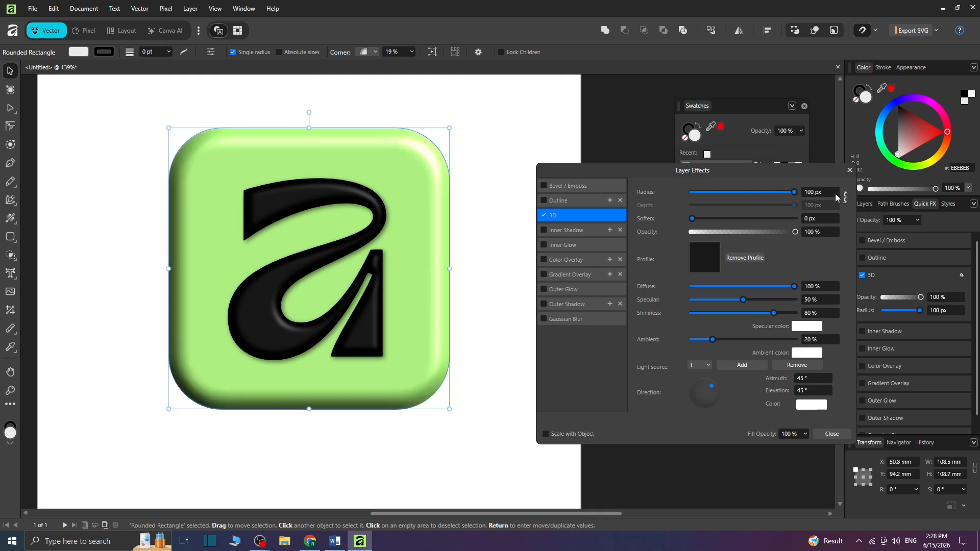
left_click(845, 197)
left_click_drag(742, 195, 770, 194)
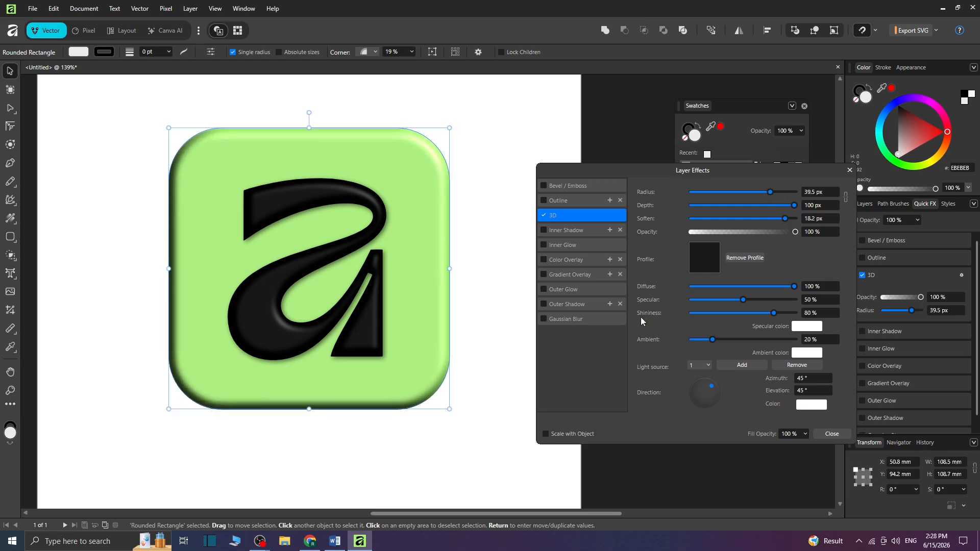
mouse_move(741, 232)
left_mouse_down()
mouse_move(730, 231)
mouse_move(773, 232)
mouse_move(754, 232)
left_mouse_up()
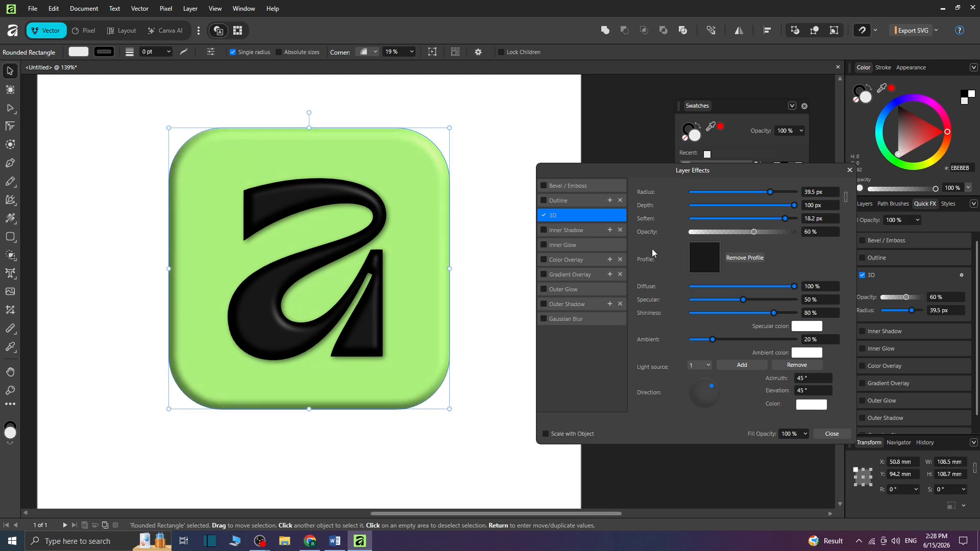
Step: Add an outer shadow to the rounded rectangle with a radius of 4.5 px
left_click(549, 307)
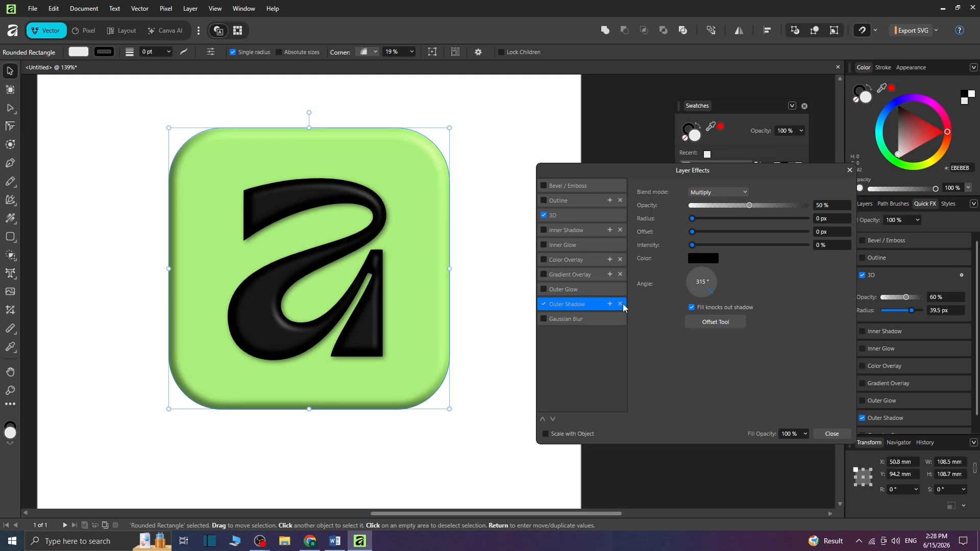
left_click_drag(696, 220, 725, 225)
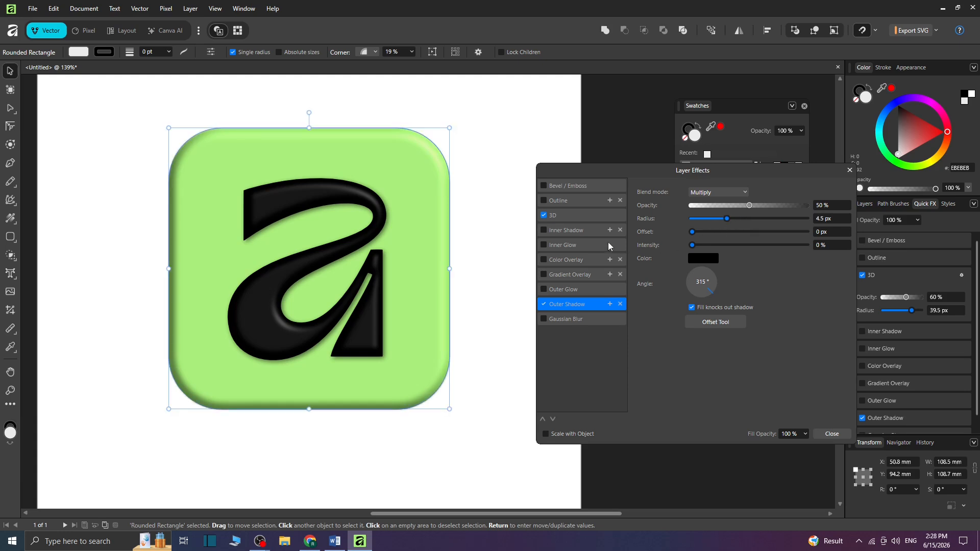
Step: Set the 3D effect to radius 100 px, soften 20 px, opacity 100%, diffuse 73%, specular 13% and shininess 71%, and close the effect settings
left_click(572, 220)
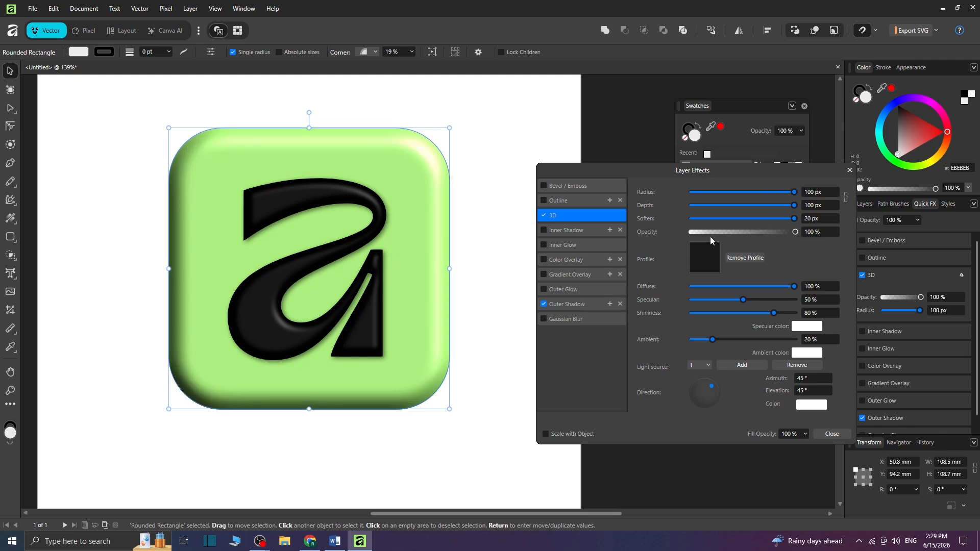
left_click(751, 286)
mouse_move(751, 289)
left_mouse_down()
mouse_move(774, 286)
mouse_move(770, 299)
mouse_move(732, 304)
left_mouse_up()
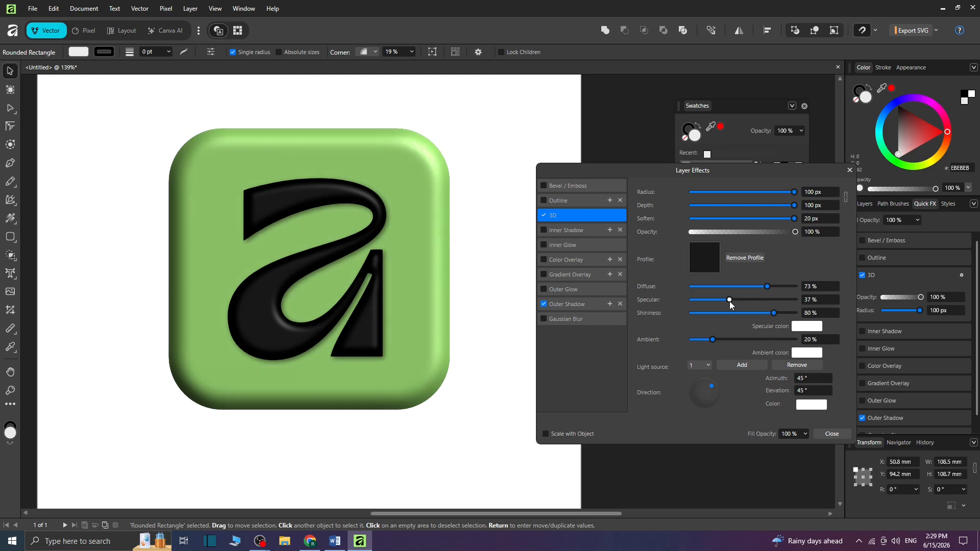
left_click_drag(773, 314, 746, 315)
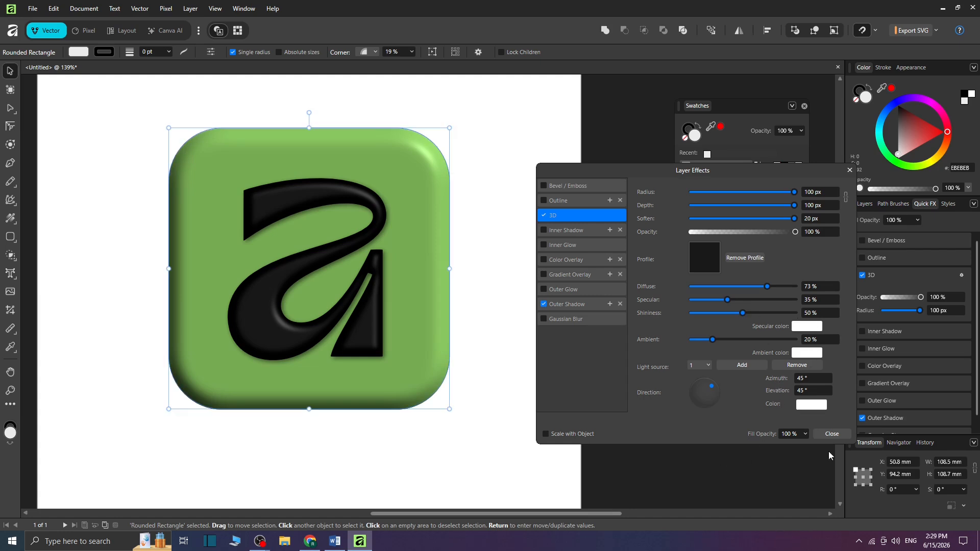
left_click_drag(742, 313, 765, 315)
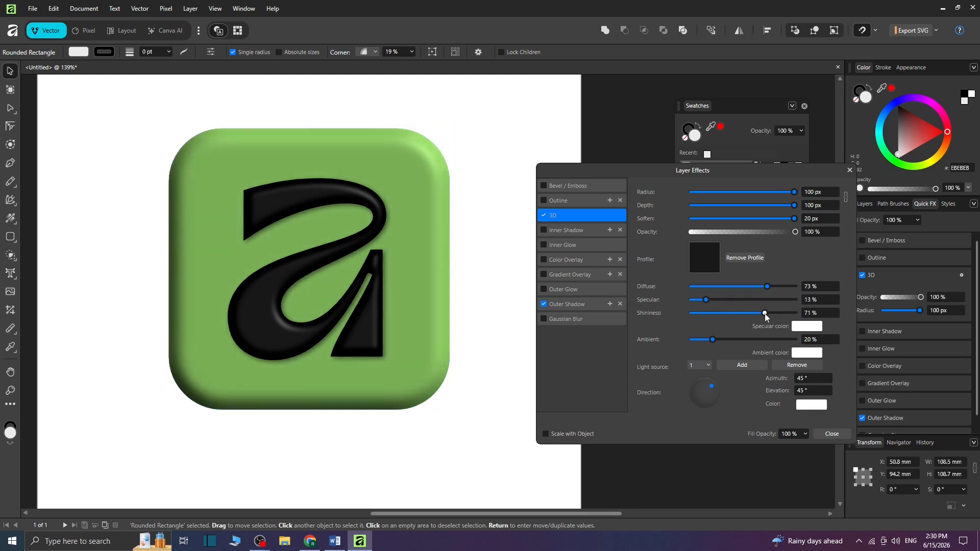
left_click(843, 435)
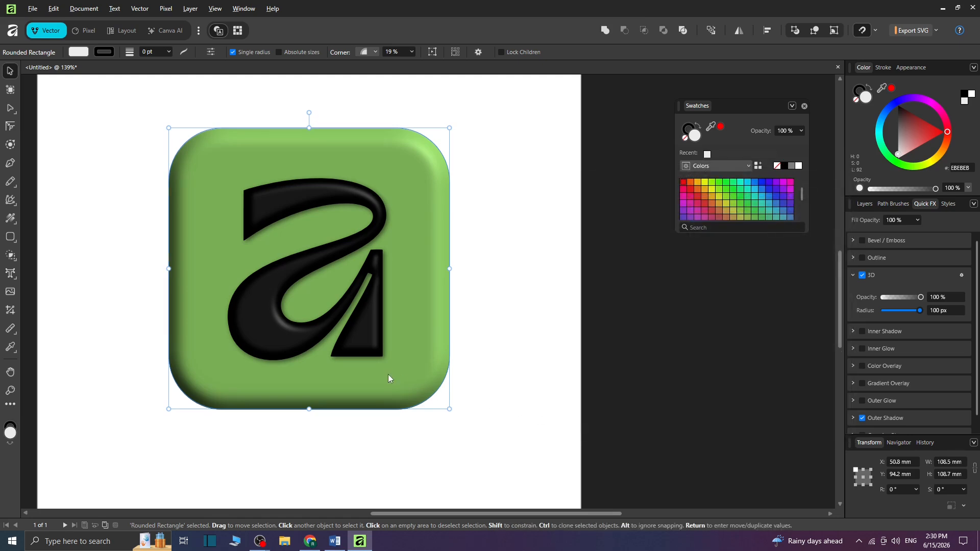
Step: Deselect the rounded rectangle and examine the finished icon both on the whole page and close up
scroll(388, 378, "down", 1)
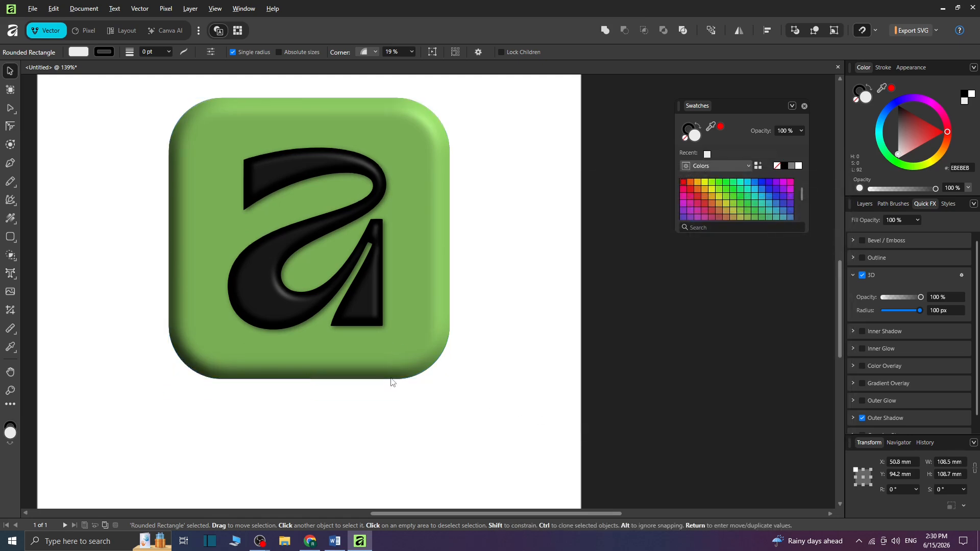
left_click(535, 371)
scroll(487, 368, "down", 2)
scroll(487, 368, "up", 2)
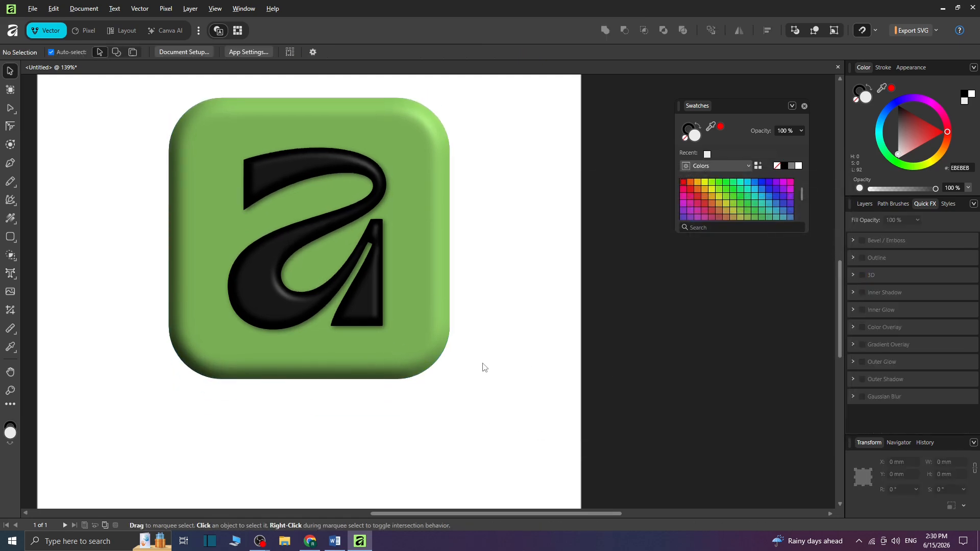
scroll(485, 367, "down", 1, "ctrl")
scroll(482, 367, "down", 2, "ctrl")
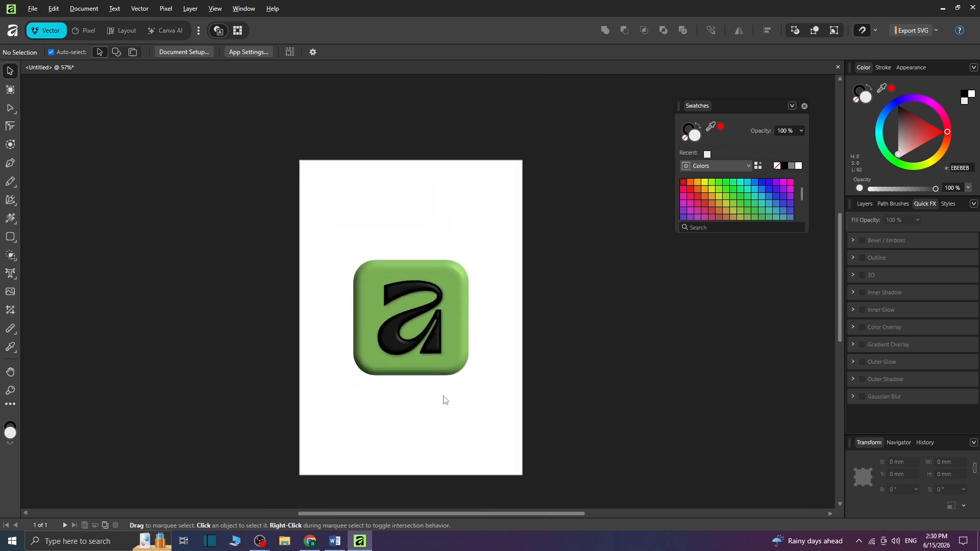
scroll(444, 398, "up", 3, "ctrl")
scroll(362, 259, "up", 3)
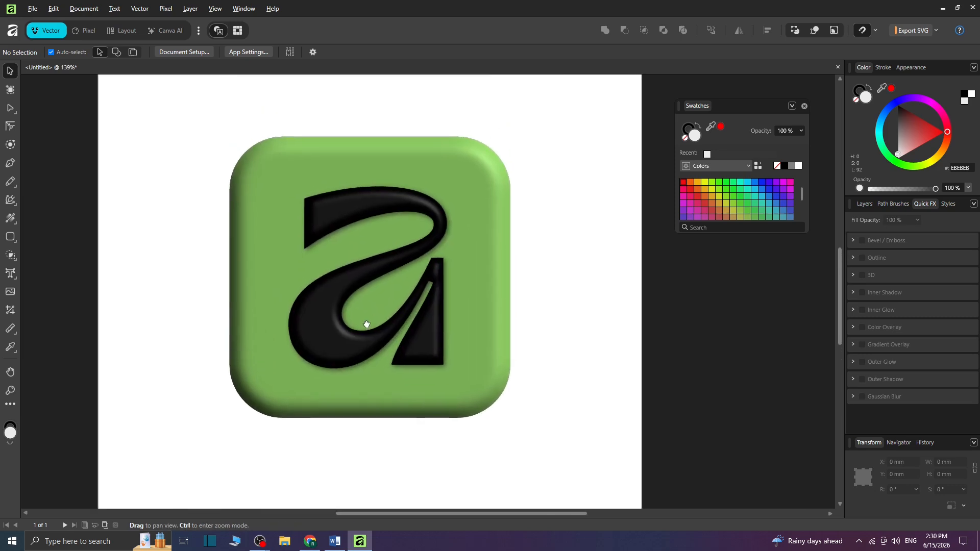